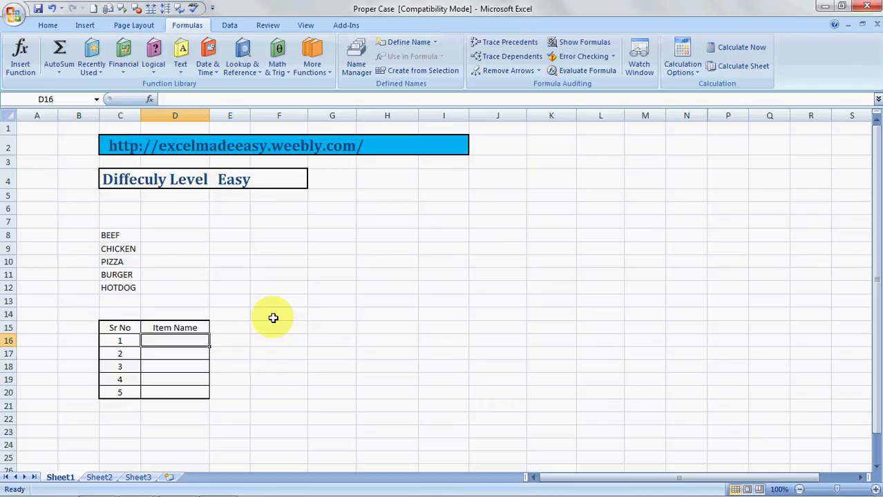
Look up the BEEF entry in C8, then return to cell D16
{"action": "key", "text": "Up"}
{"action": "key", "text": "Up"}
{"action": "key", "text": "Up"}
{"action": "key", "text": "Up"}
{"action": "key", "text": "Up"}
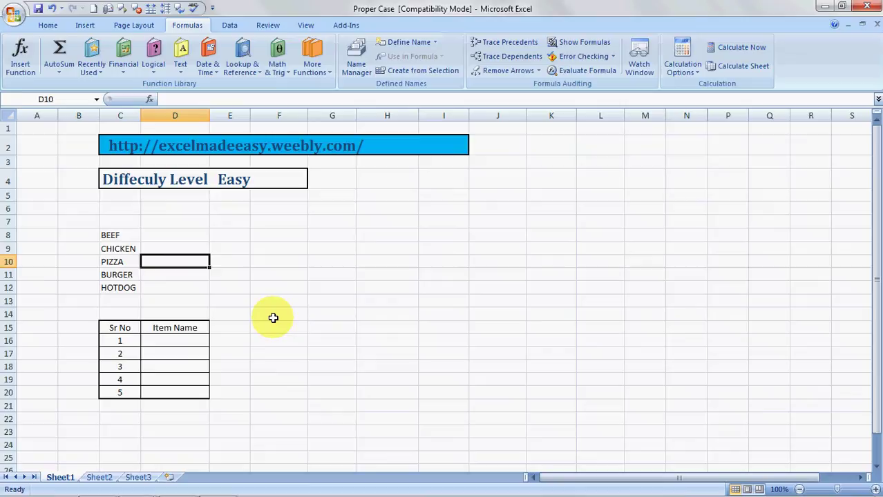
{"action": "key", "text": "Up"}
{"action": "key", "text": "Up"}
{"action": "key", "text": "Left"}
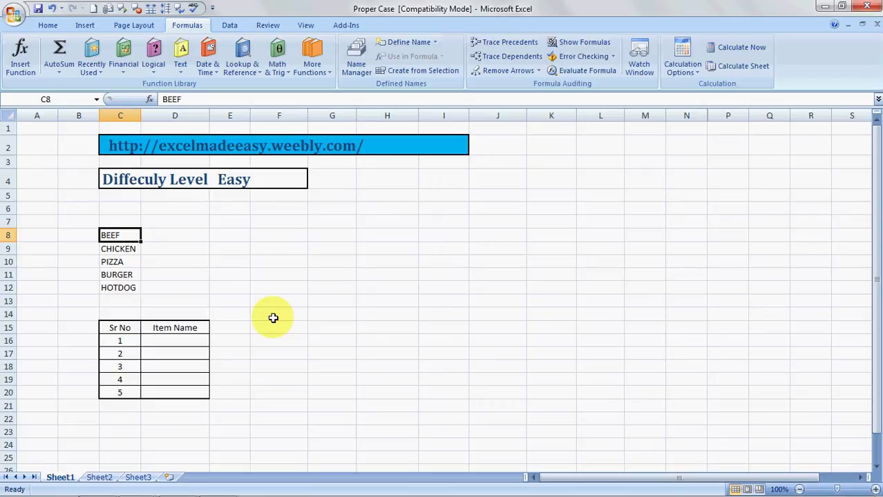
{"action": "key", "text": "Down"}
{"action": "key", "text": "Down"}
{"action": "key", "text": "Down"}
{"action": "key", "text": "Down"}
{"action": "key", "text": "Down"}
{"action": "key", "text": "Down"}
{"action": "key", "text": "Down"}
{"action": "key", "text": "Right"}
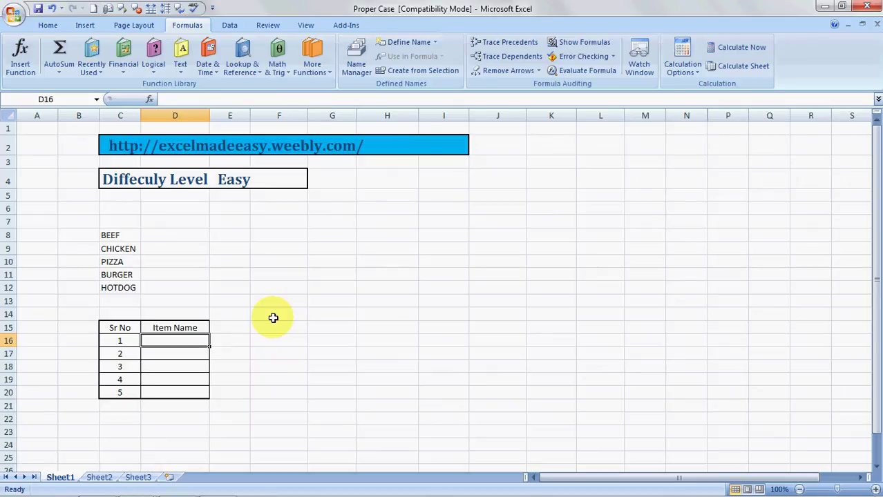
Enter =PROPER(C8) in D16 so it shows Beef, and check the formula
{"action": "type", "text": "="}
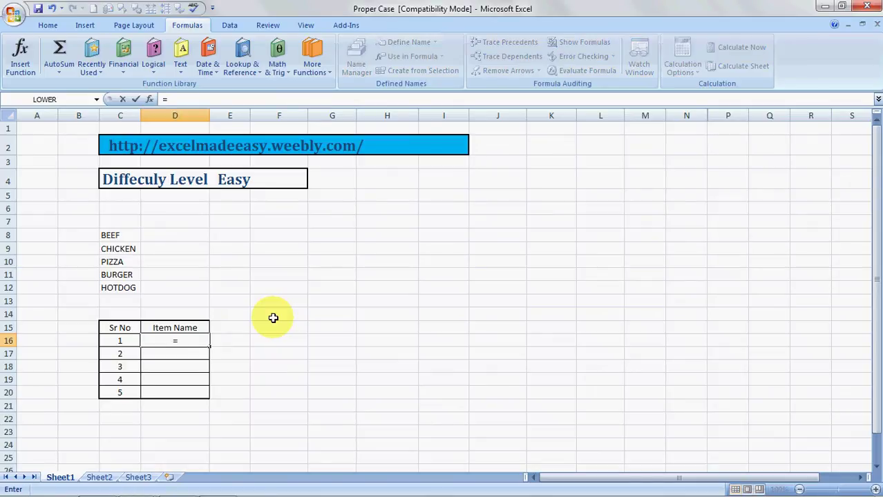
{"action": "type", "text": "prop"}
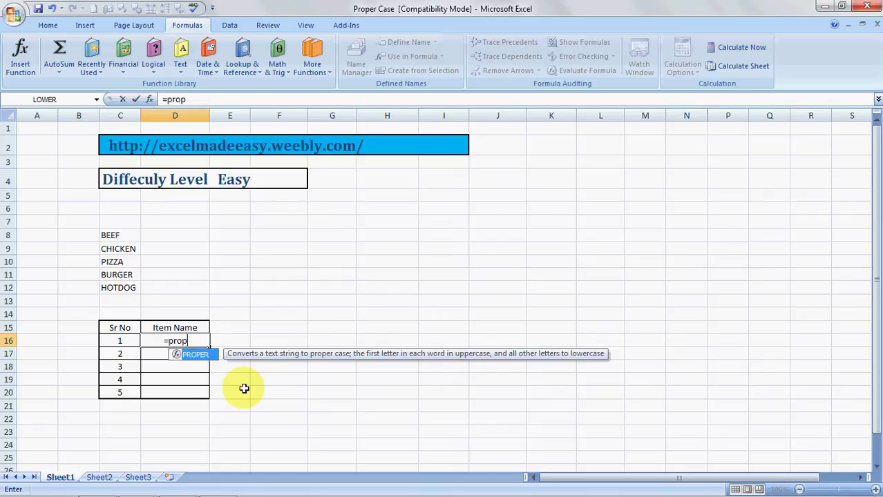
{"action": "type", "text": "er"}
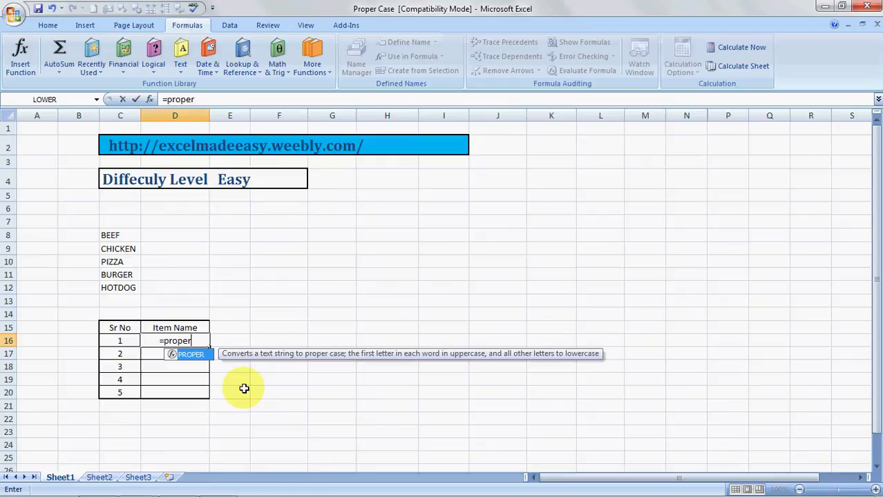
{"action": "type", "text": "("}
{"action": "key", "text": "Up"}
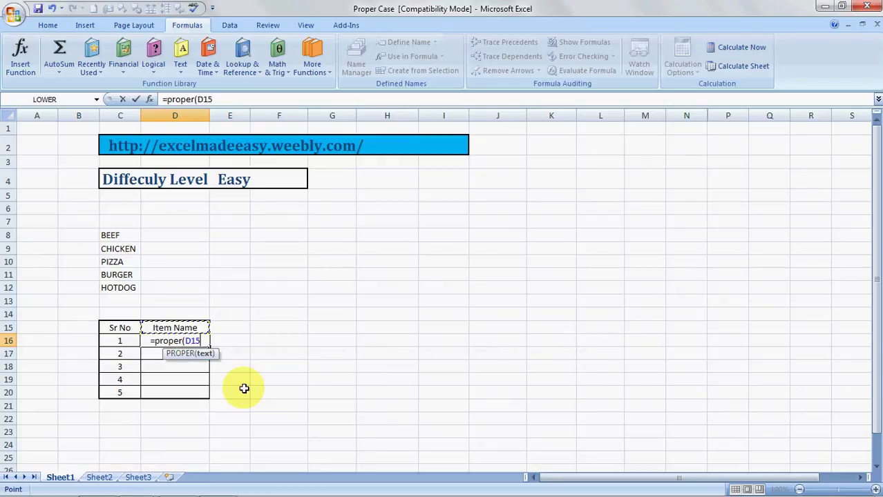
{"action": "key", "text": "Up"}
{"action": "key", "text": "Up"}
{"action": "key", "text": "Up"}
{"action": "key", "text": "Up"}
{"action": "key", "text": "Up"}
{"action": "key", "text": "Up"}
{"action": "key", "text": "Left"}
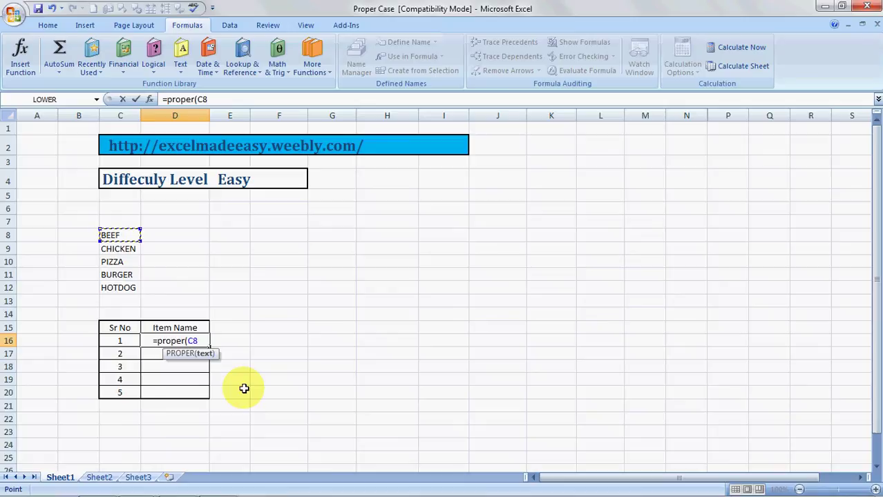
{"action": "type", "text": ")"}
{"action": "key", "text": "Return"}
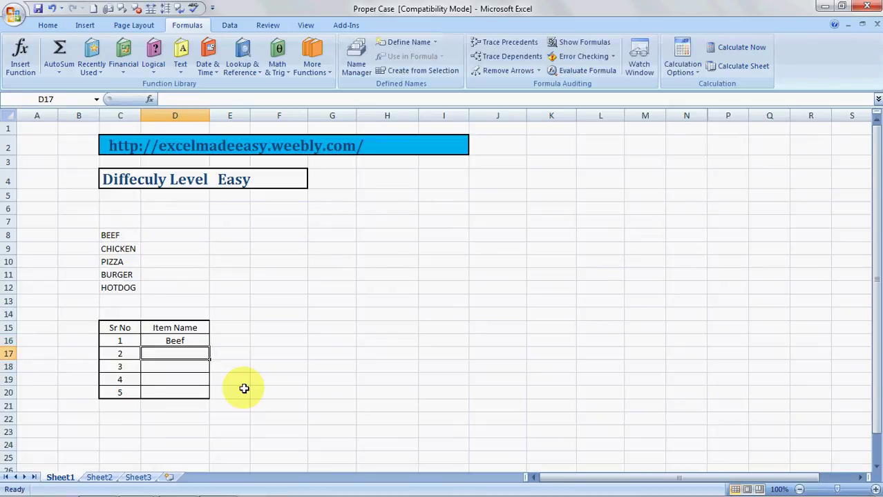
{"action": "key", "text": "Up"}
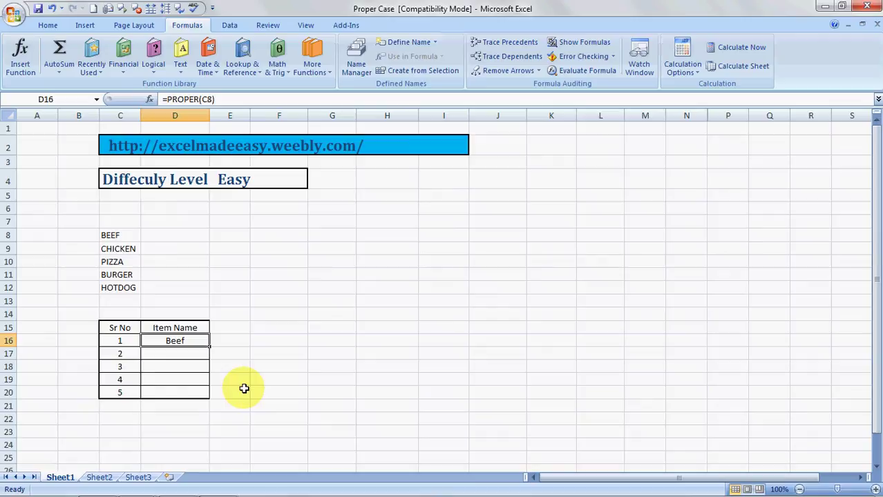
{"action": "key", "text": "Down"}
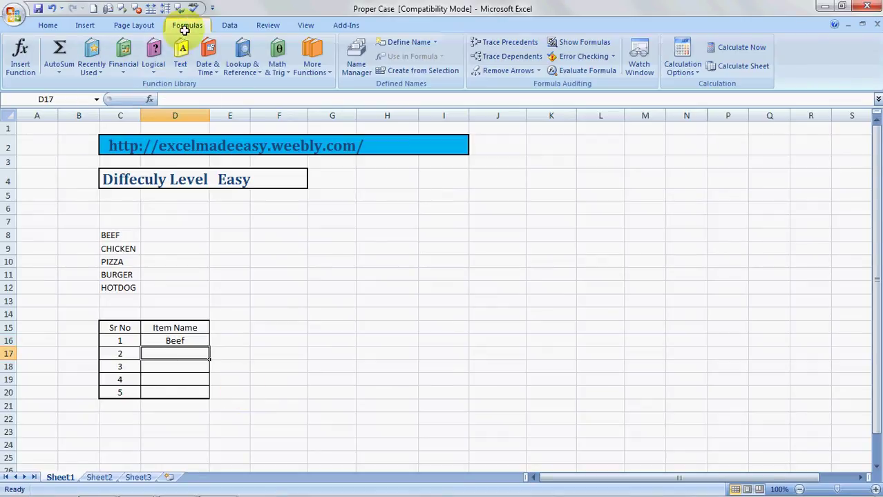
Insert PROPER via Insert Function with Text set to C9, so D17 shows Chicken
{"action": "left_click", "coordinate": [11, 58]}
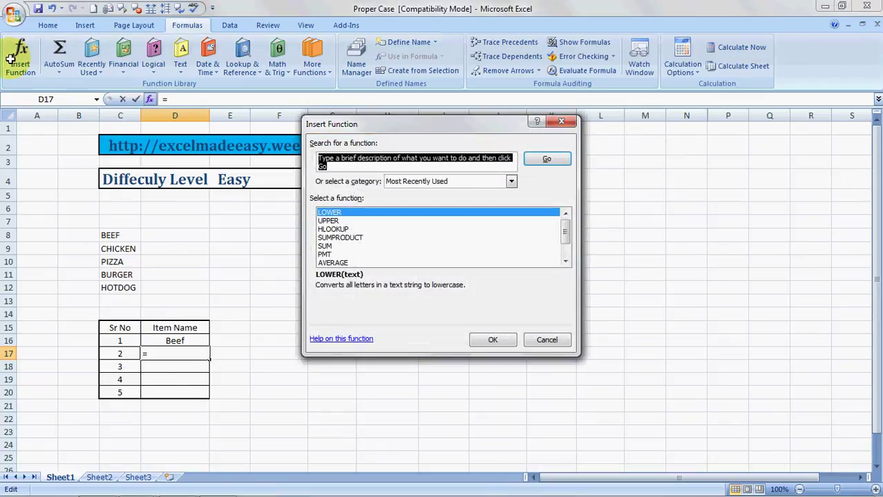
{"action": "type", "text": "prope"}
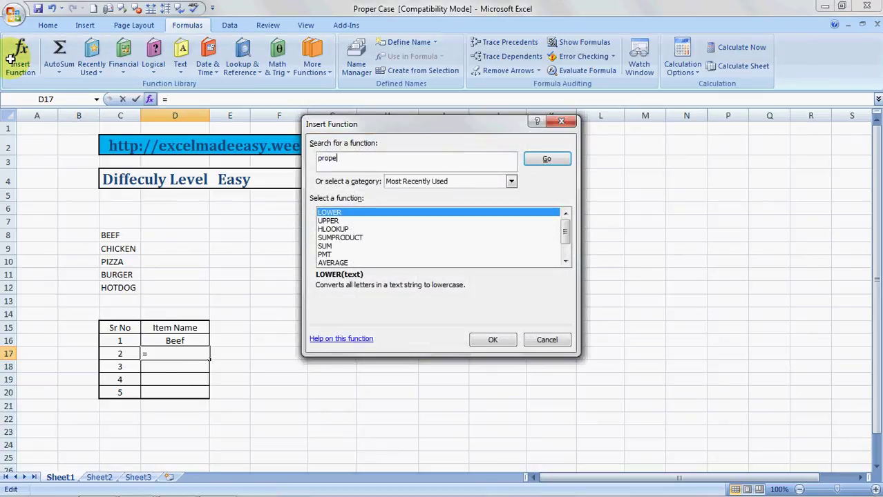
{"action": "type", "text": "r"}
{"action": "key", "text": "Return"}
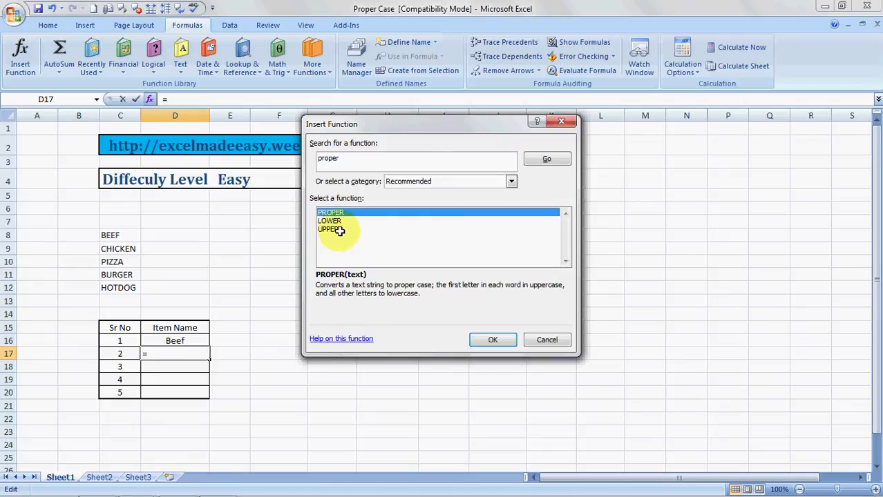
{"action": "left_click", "coordinate": [493, 339]}
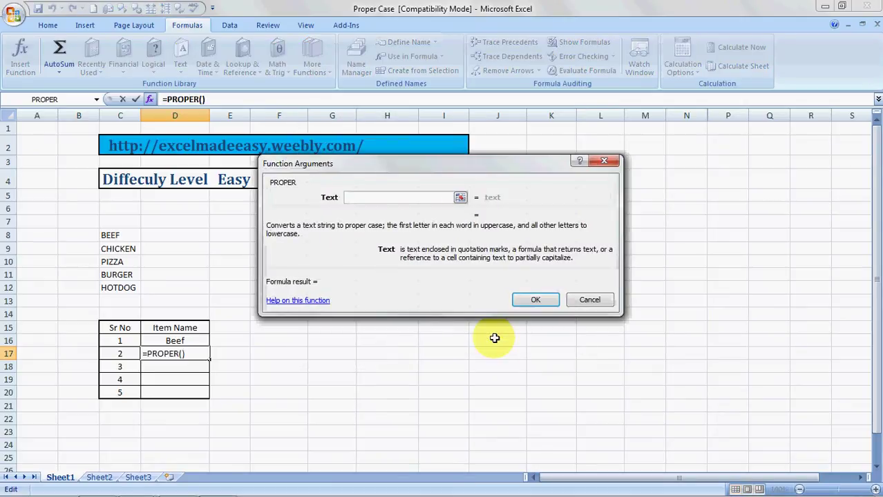
{"action": "left_click", "coordinate": [126, 248]}
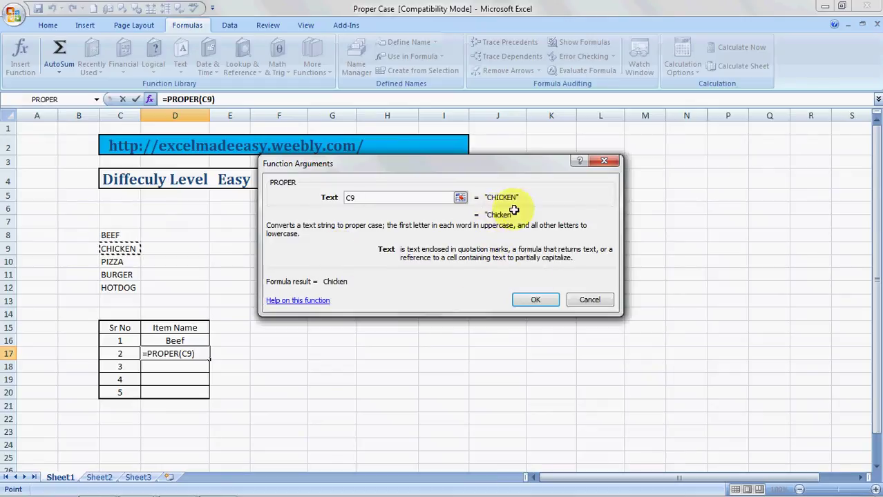
{"action": "left_click", "coordinate": [533, 300]}
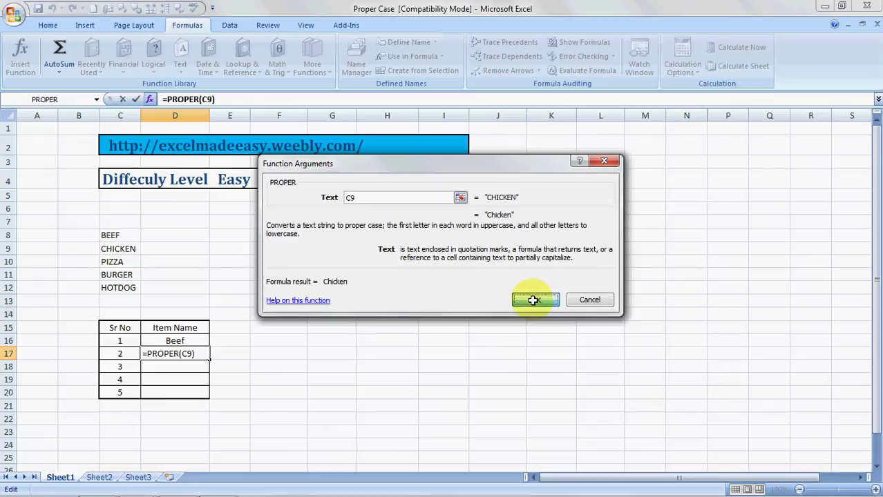
{"action": "left_click", "coordinate": [305, 350]}
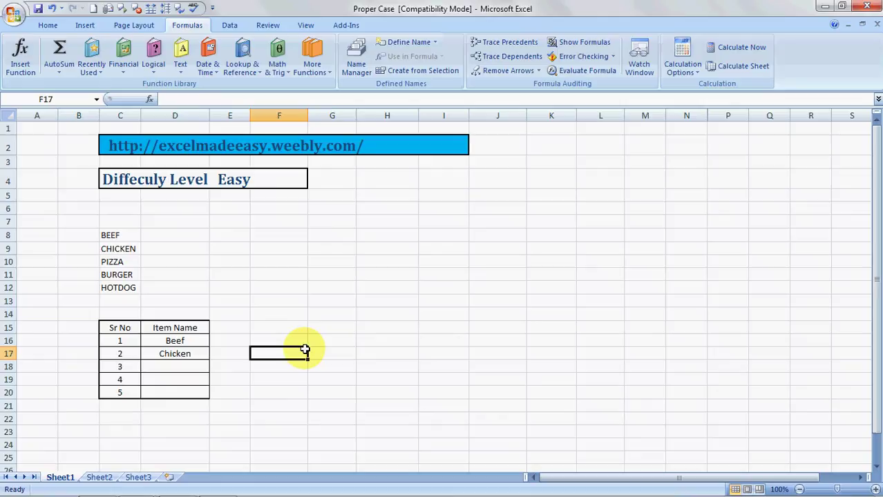
Find PIZZA in C10 and start a formula in D18; PRODUCT gets accepted by mistake
{"action": "key", "text": "Left"}
{"action": "key", "text": "Left"}
{"action": "key", "text": "Left"}
{"action": "key", "text": "Up"}
{"action": "key", "text": "Up"}
{"action": "key", "text": "Up"}
{"action": "key", "text": "Up"}
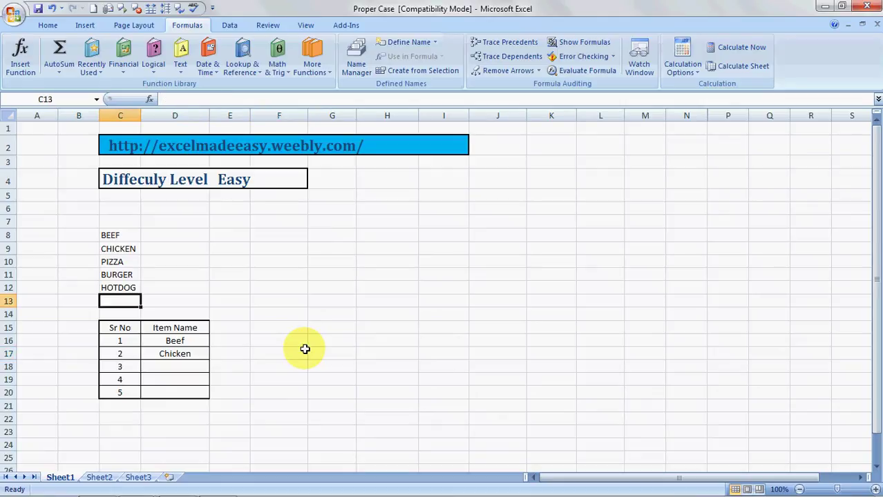
{"action": "key", "text": "Up"}
{"action": "key", "text": "Up"}
{"action": "key", "text": "Up"}
{"action": "key", "text": "Down"}
{"action": "key", "text": "Down"}
{"action": "key", "text": "Down"}
{"action": "key", "text": "Down"}
{"action": "key", "text": "Down"}
{"action": "key", "text": "Down"}
{"action": "key", "text": "Down"}
{"action": "key", "text": "Down"}
{"action": "key", "text": "Right"}
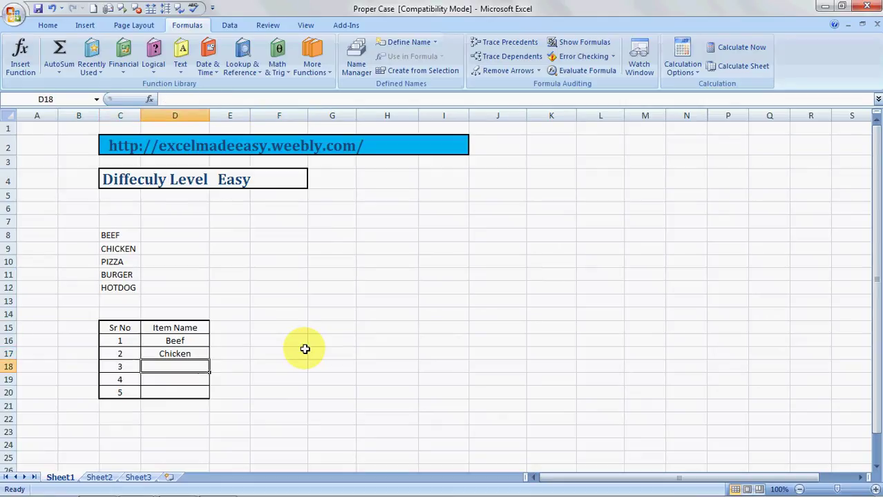
{"action": "type", "text": "=p"}
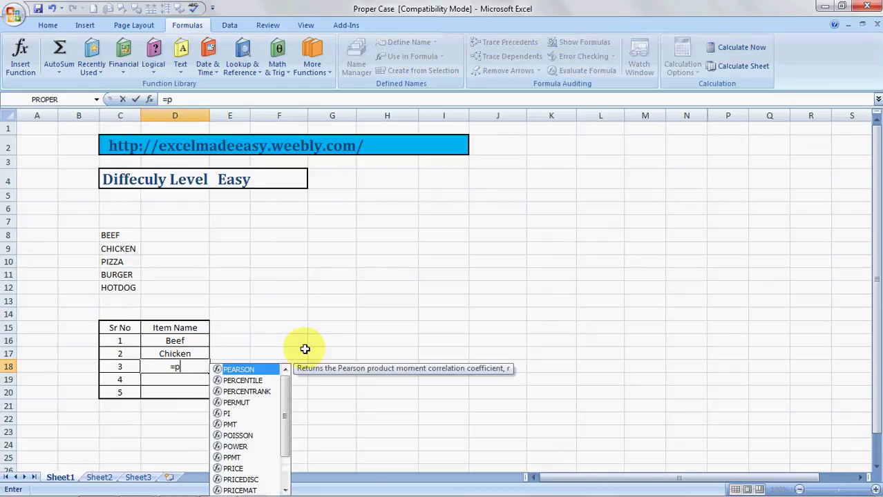
{"action": "type", "text": "ro"}
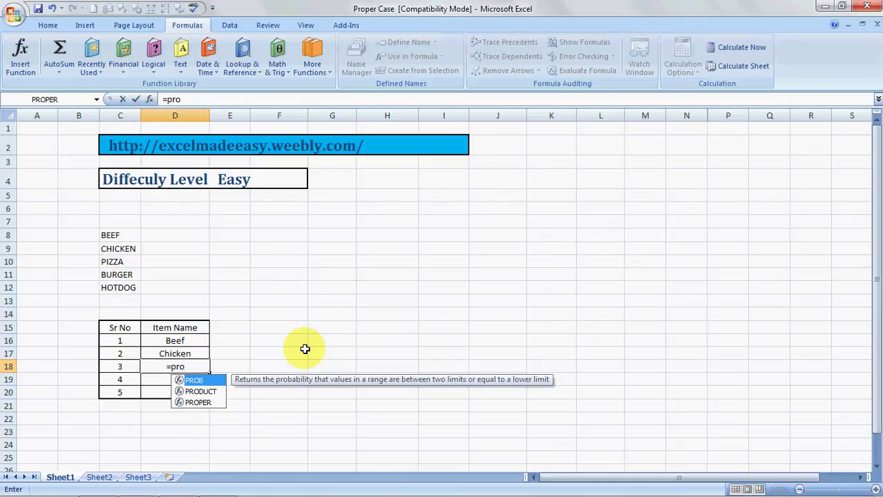
{"action": "key", "text": "Down"}
{"action": "key", "text": "Down"}
{"action": "key", "text": "Up"}
{"action": "key", "text": "Up"}
{"action": "key", "text": "Down"}
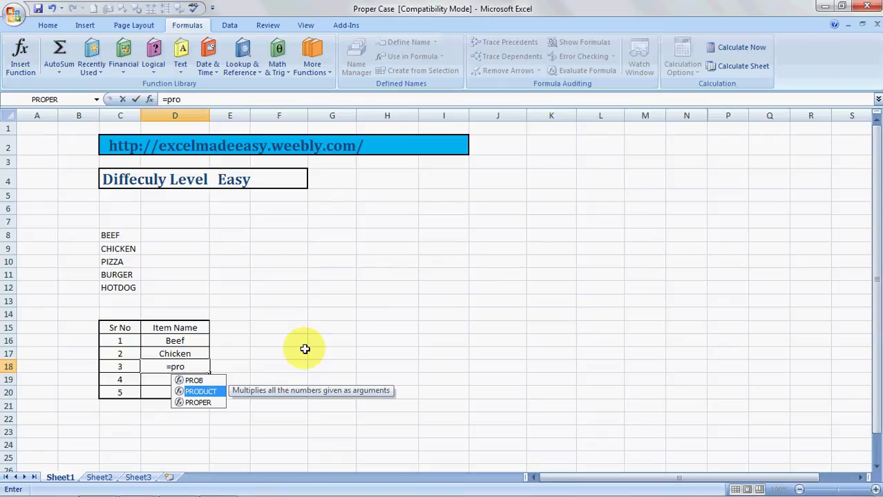
{"action": "key", "text": "Tab"}
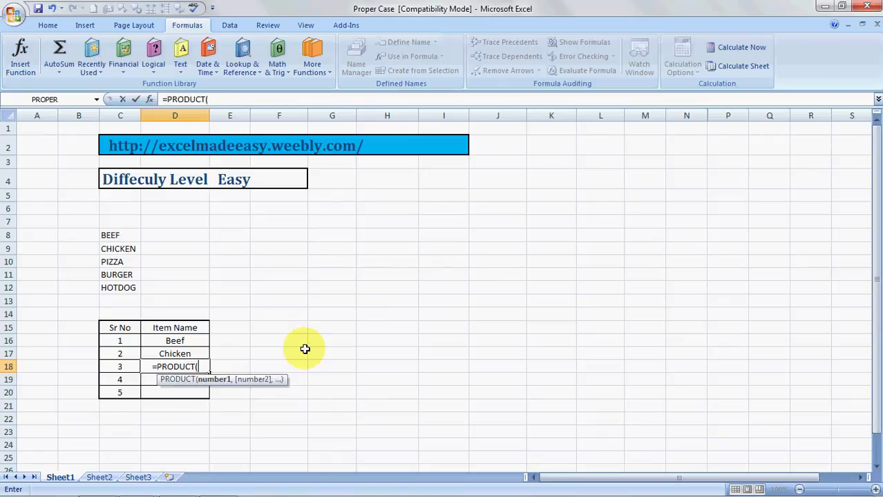
Swap PRODUCT for PROPER on C10 so D18 shows Pizza
{"action": "key", "text": "BackSpace"}
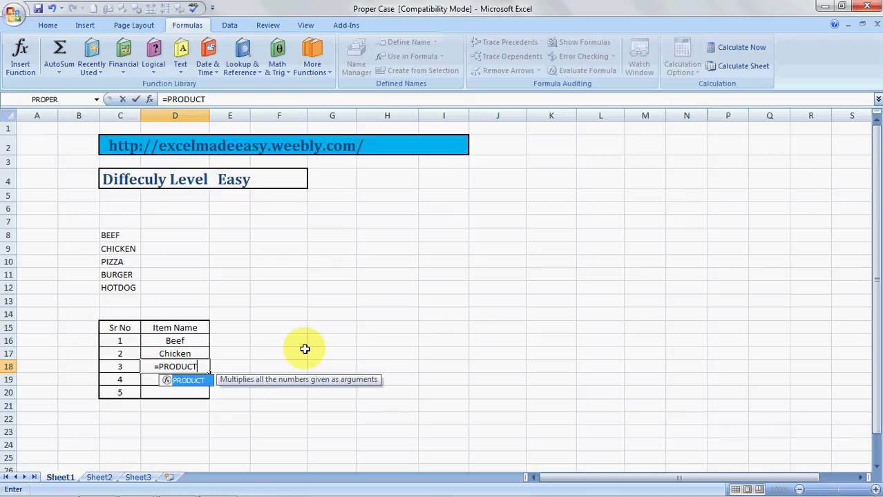
{"action": "key", "text": "BackSpace"}
{"action": "key", "text": "BackSpace"}
{"action": "key", "text": "BackSpace"}
{"action": "key", "text": "BackSpace"}
{"action": "key", "text": "Down"}
{"action": "key", "text": "Down"}
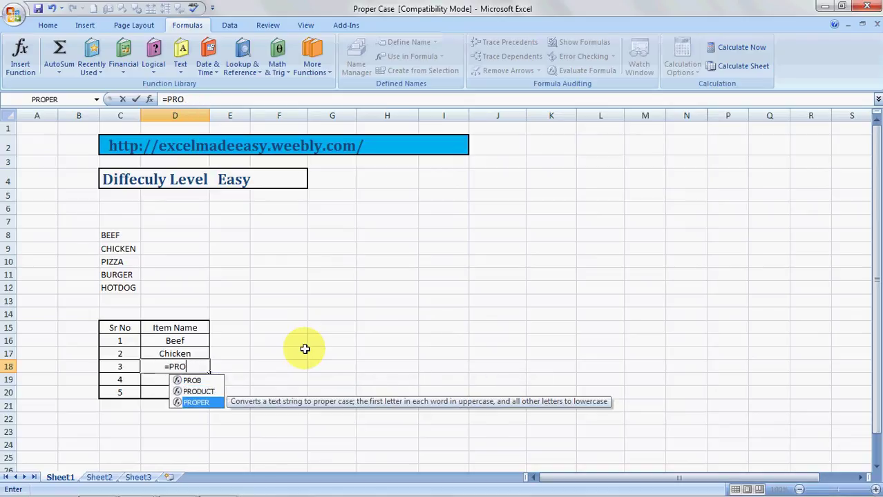
{"action": "key", "text": "Tab"}
{"action": "key", "text": "Up"}
{"action": "key", "text": "Up"}
{"action": "key", "text": "Up"}
{"action": "key", "text": "Up"}
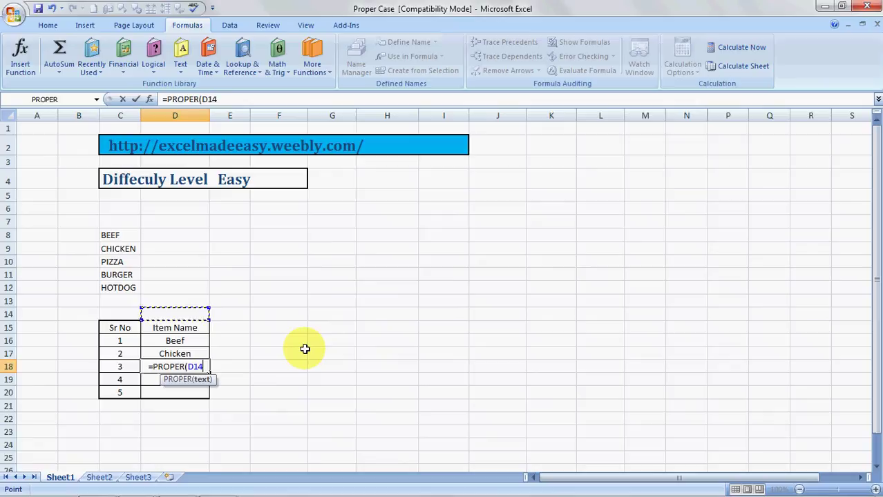
{"action": "key", "text": "Up"}
{"action": "key", "text": "Up"}
{"action": "key", "text": "Up"}
{"action": "key", "text": "Left"}
{"action": "type", "text": ")"}
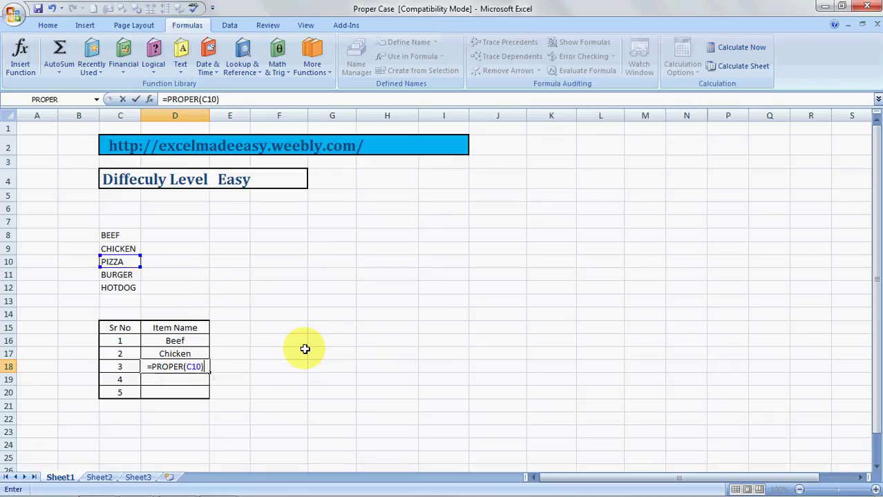
{"action": "key", "text": "Return"}
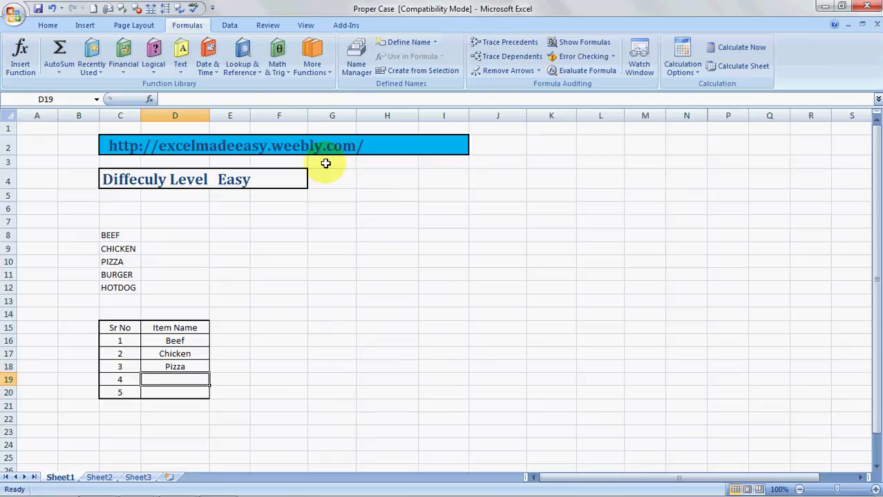
{"action": "key", "text": "alt+Tab"}
{"action": "key", "text": "alt+Tab"}
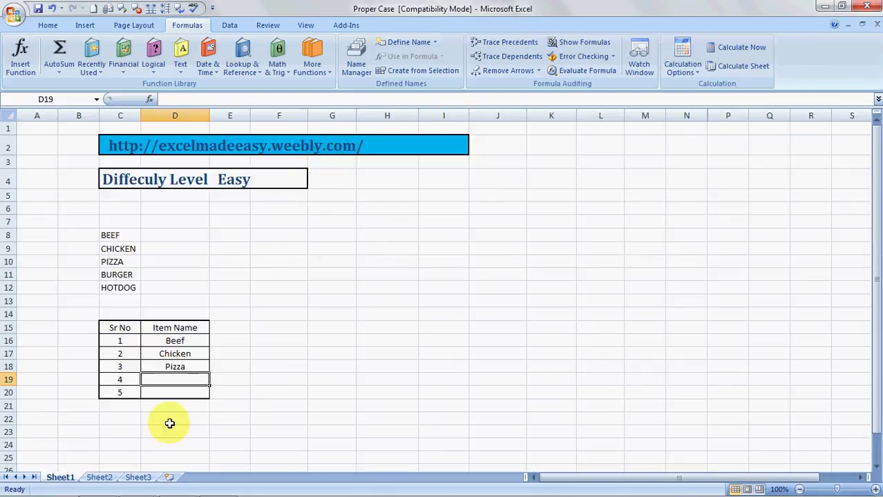
Show the 'Excel Made Easy - Home' tab in Firefox and scroll through the page
{"action": "left_click", "coordinate": [178, 486]}
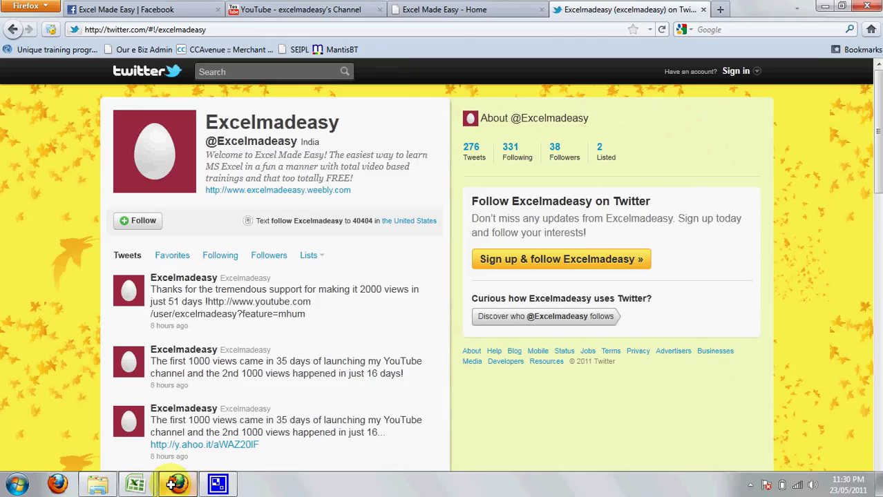
{"action": "left_click", "coordinate": [448, 9]}
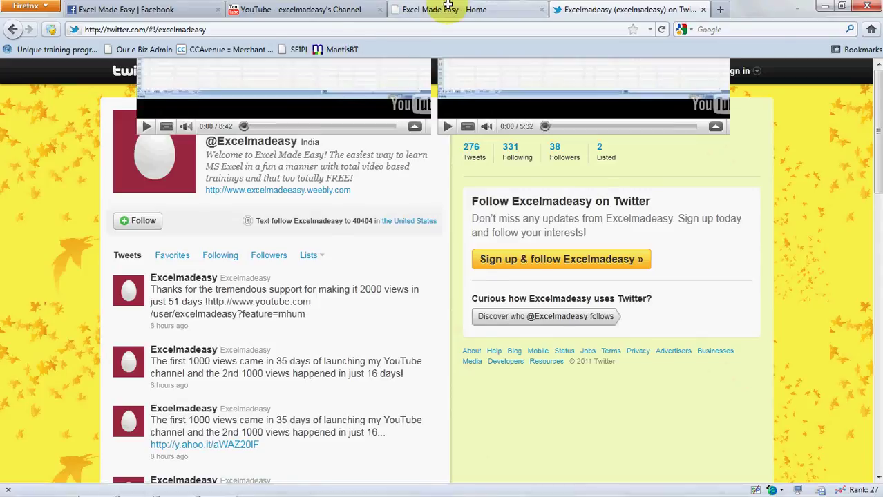
{"action": "scroll", "coordinate": [64, 145], "scroll_direction": "up", "scroll_amount": 2}
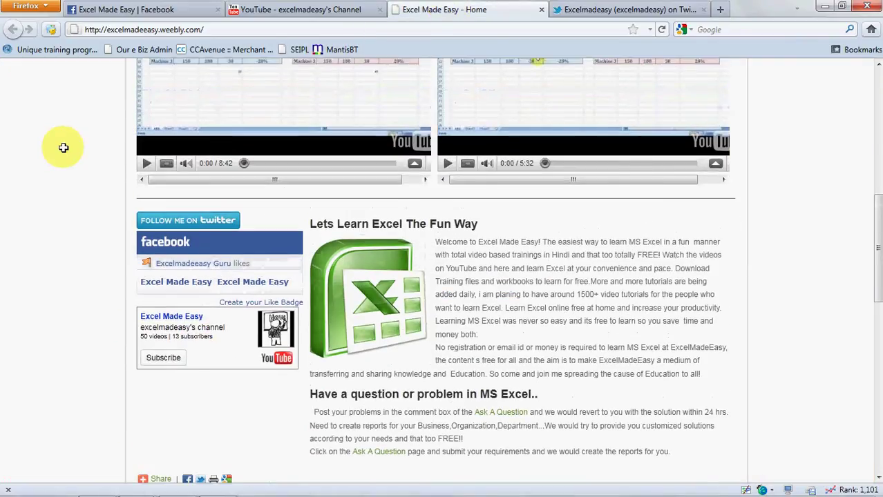
{"action": "scroll", "coordinate": [64, 147], "scroll_direction": "up", "scroll_amount": 4}
{"action": "scroll", "coordinate": [64, 146], "scroll_direction": "up", "scroll_amount": 4}
{"action": "scroll", "coordinate": [63, 146], "scroll_direction": "up", "scroll_amount": 2}
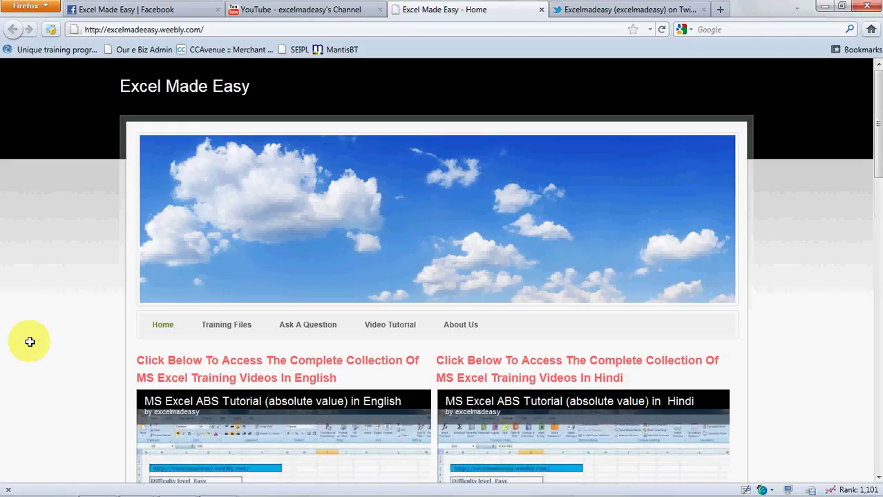
{"action": "scroll", "coordinate": [30, 342], "scroll_direction": "down", "scroll_amount": 3}
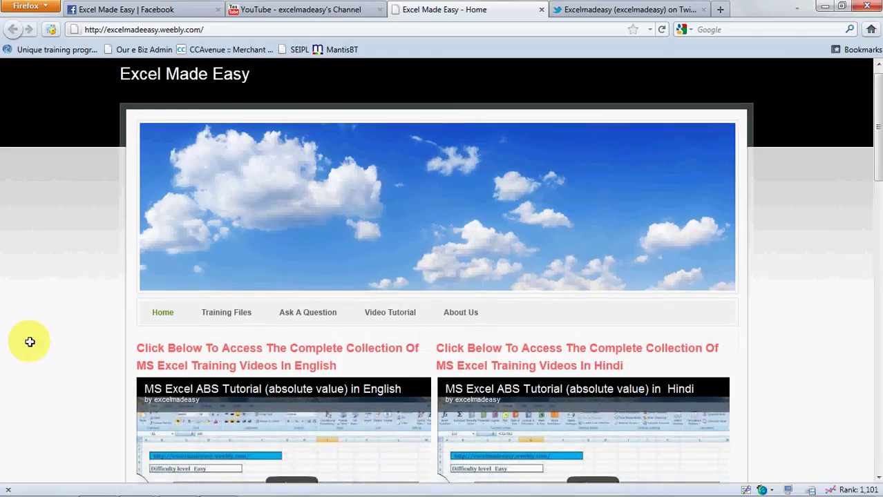
{"action": "scroll", "coordinate": [30, 342], "scroll_direction": "down", "scroll_amount": 5}
{"action": "scroll", "coordinate": [30, 342], "scroll_direction": "down", "scroll_amount": 1}
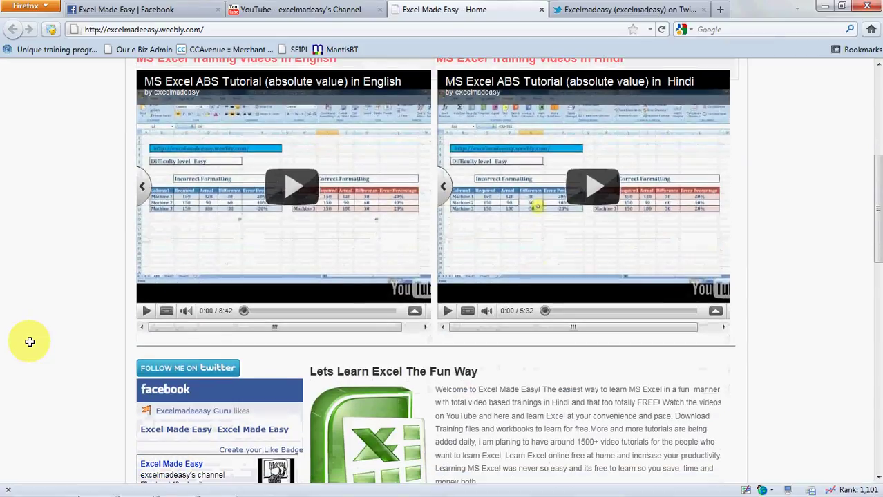
{"action": "scroll", "coordinate": [30, 342], "scroll_direction": "down", "scroll_amount": 1}
{"action": "scroll", "coordinate": [30, 342], "scroll_direction": "down", "scroll_amount": 3}
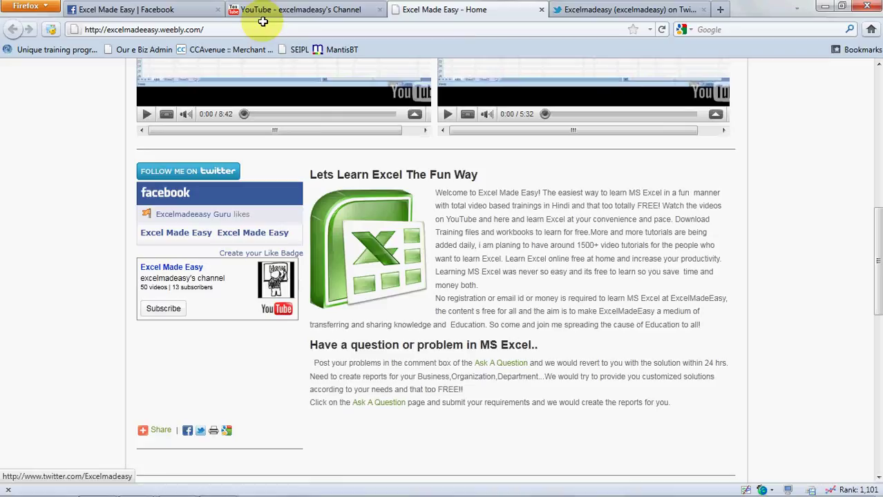
View the YouTube, Twitter and Facebook tabs in turn, then return to Excel
{"action": "left_click", "coordinate": [296, 18]}
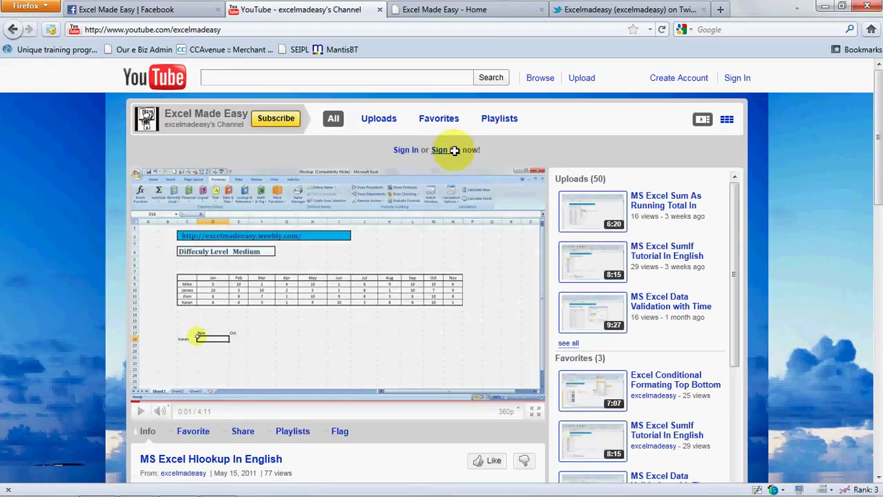
{"action": "left_click", "coordinate": [595, 10]}
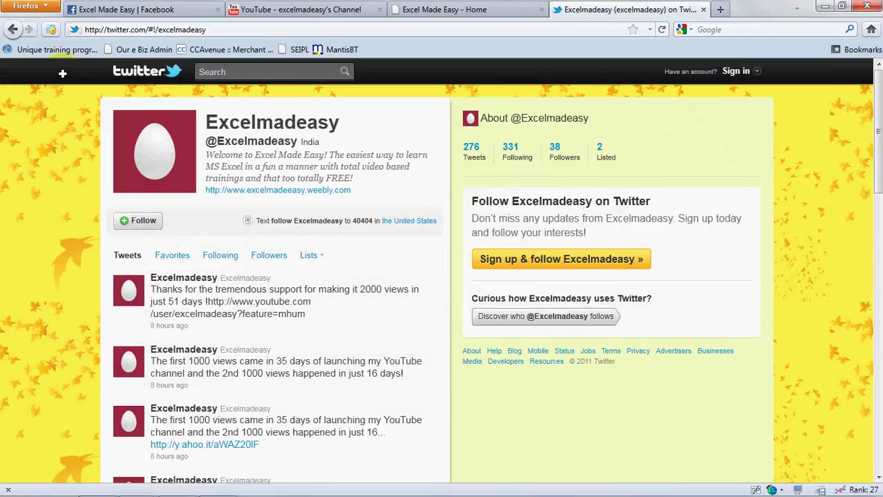
{"action": "left_click", "coordinate": [145, 7]}
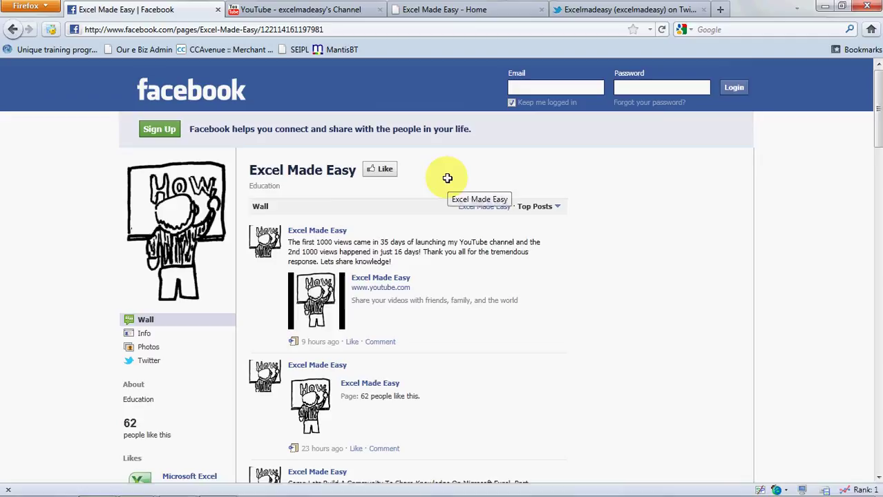
{"action": "key", "text": "alt+Tab"}
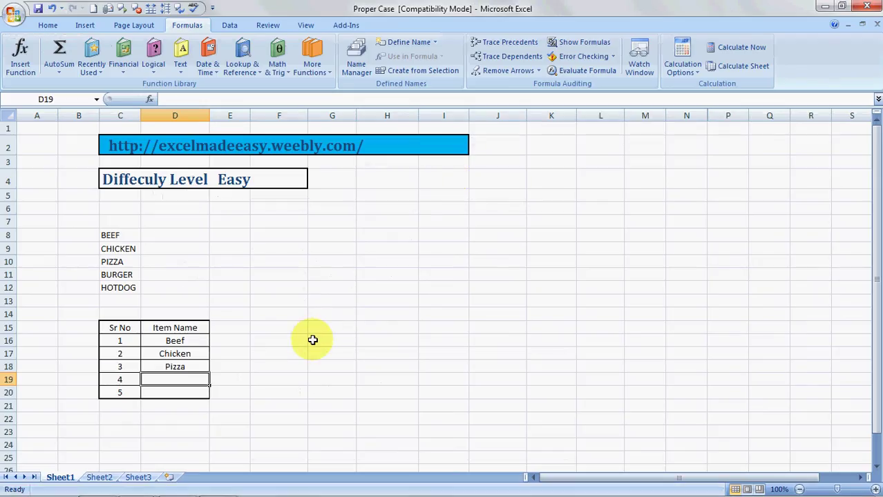